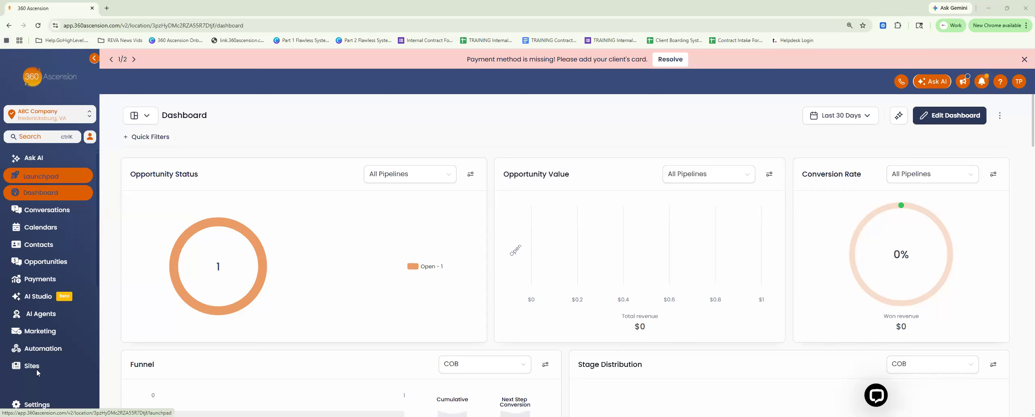
Open the Custom Values page in the account settings
scroll(48, 263, "down", 3)
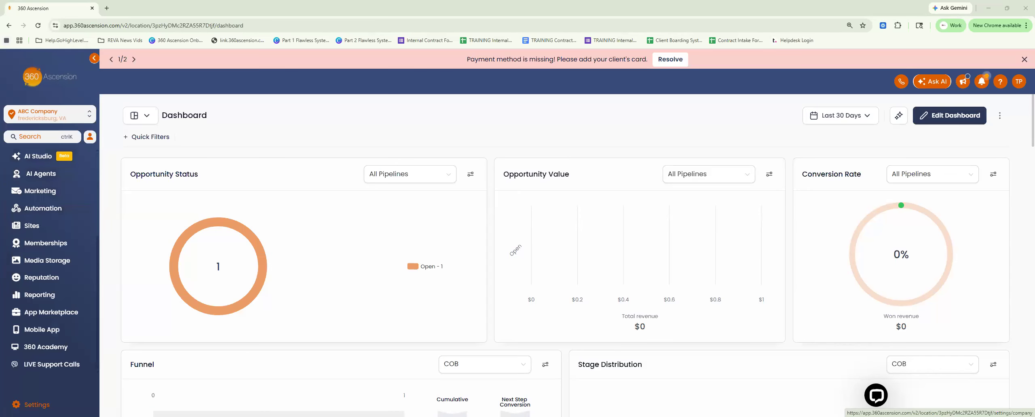
left_click(53, 390)
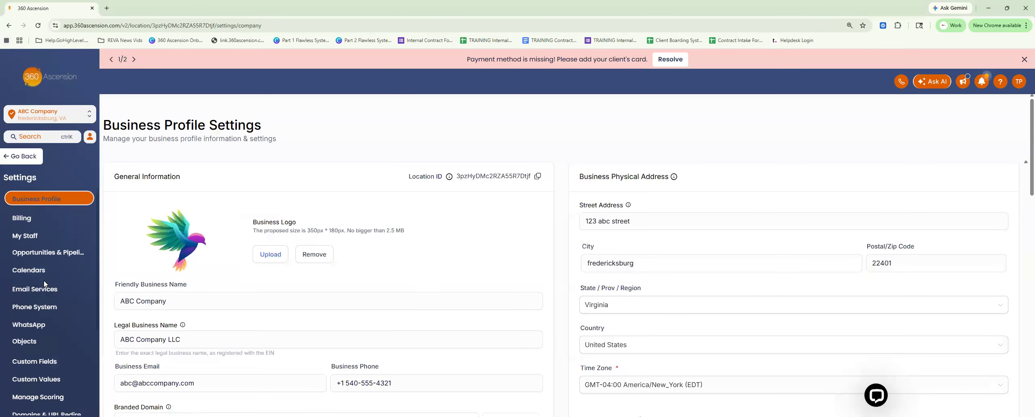
left_click(43, 383)
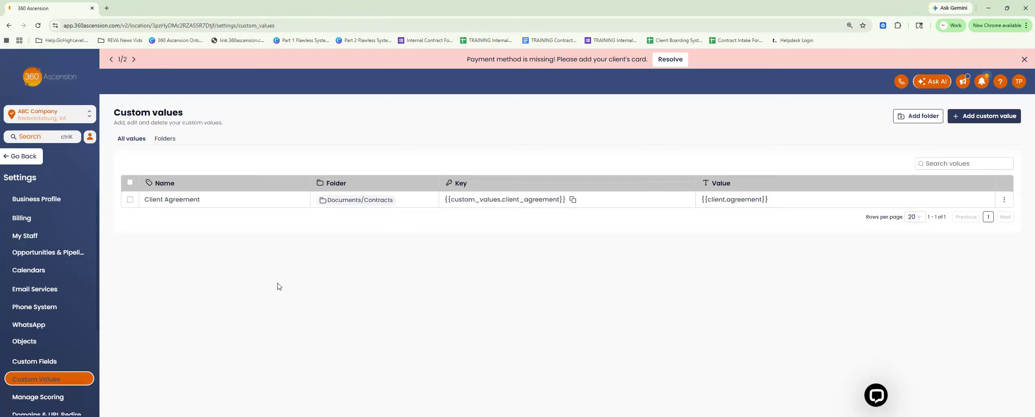
Start a new custom value named "Webinar Date and Time" with the value "May 31st, 2026"
left_click(968, 124)
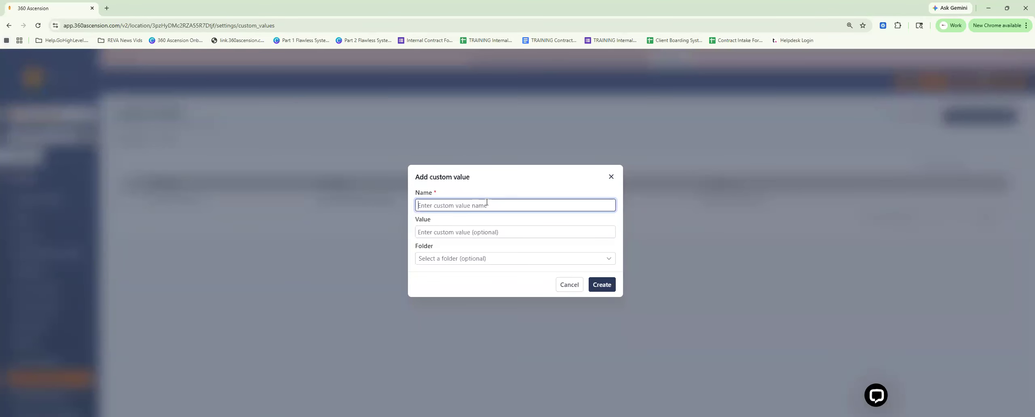
type("Webinar Date")
left_click(456, 233)
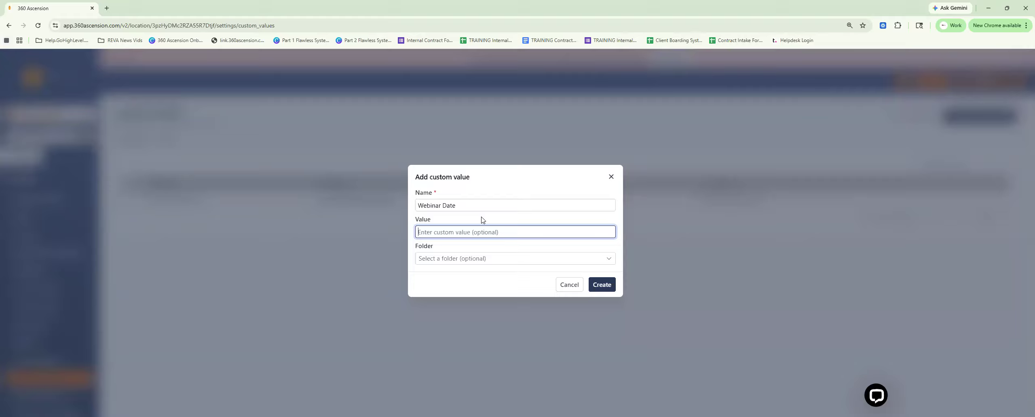
type("May 31st, 2026")
left_click(469, 203)
type("and Time")
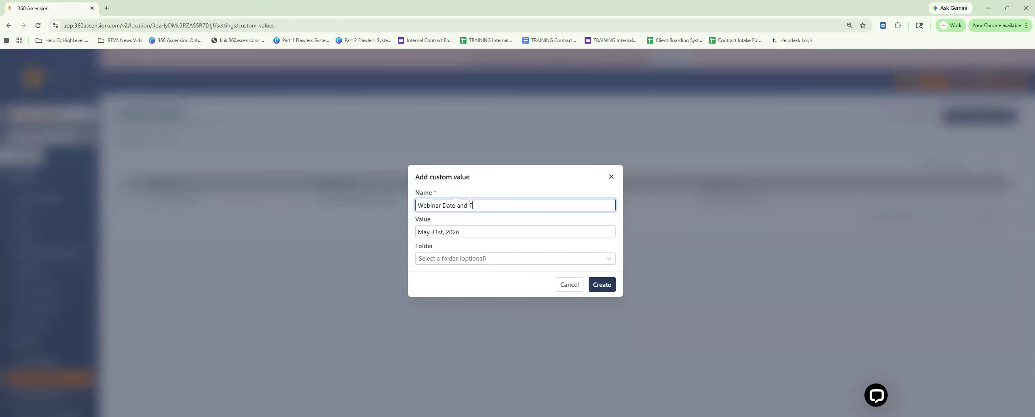
Add the time to the value so that it reads "May 31st, 2026 @ 7:00 pm EST"
left_click(479, 235)
type("@")
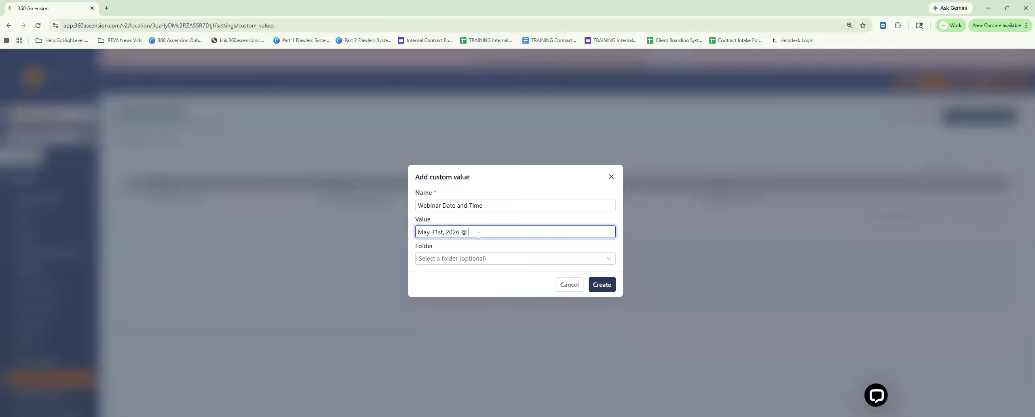
type("7:pm")
left_click(472, 232)
key("BackSpace")
type(":00 pm EST")
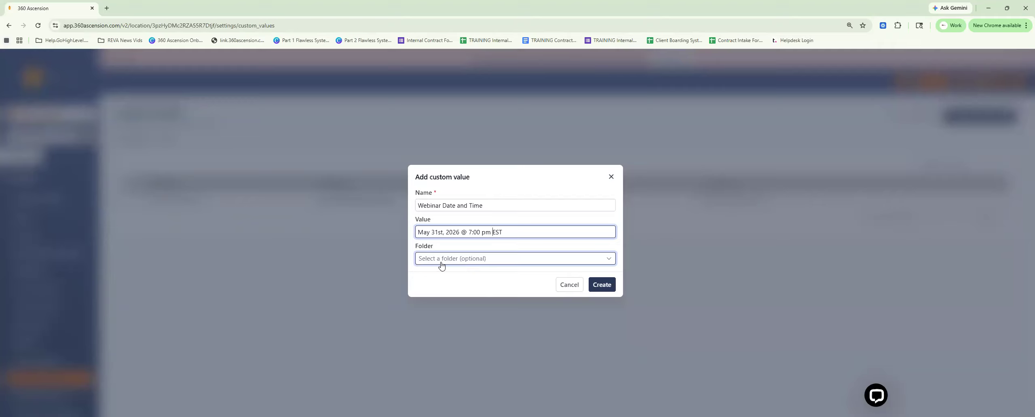
Create the custom value without assigning it to a folder
left_click(428, 261)
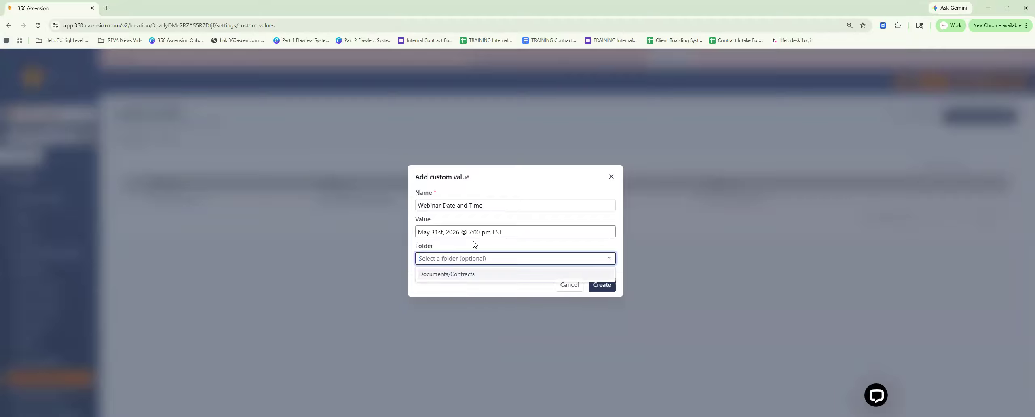
left_click(461, 248)
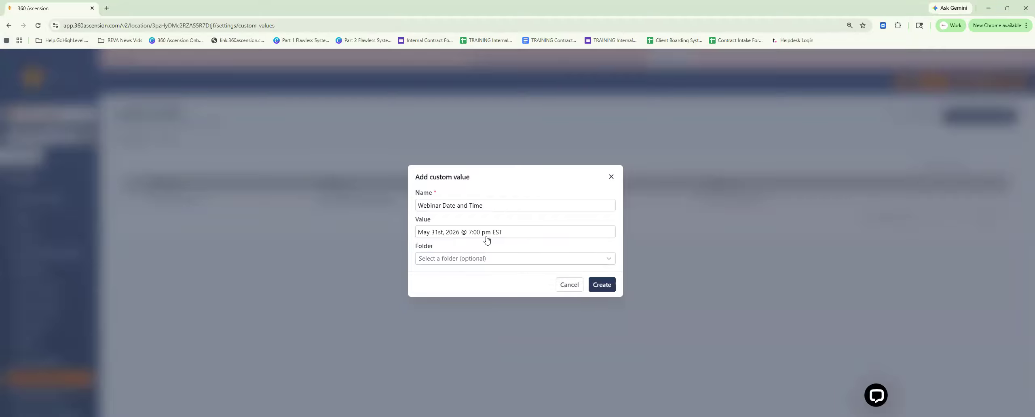
left_click(606, 286)
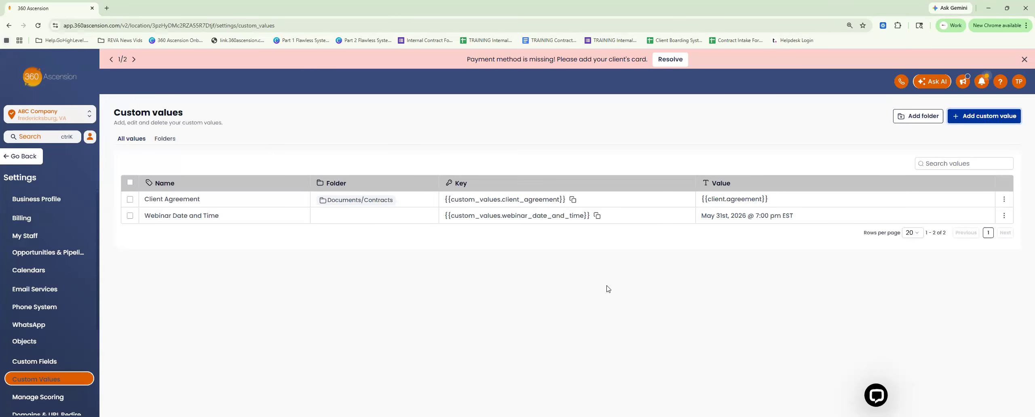
Leave the settings and create a blank email marketing template with the Design Editor
left_click(24, 158)
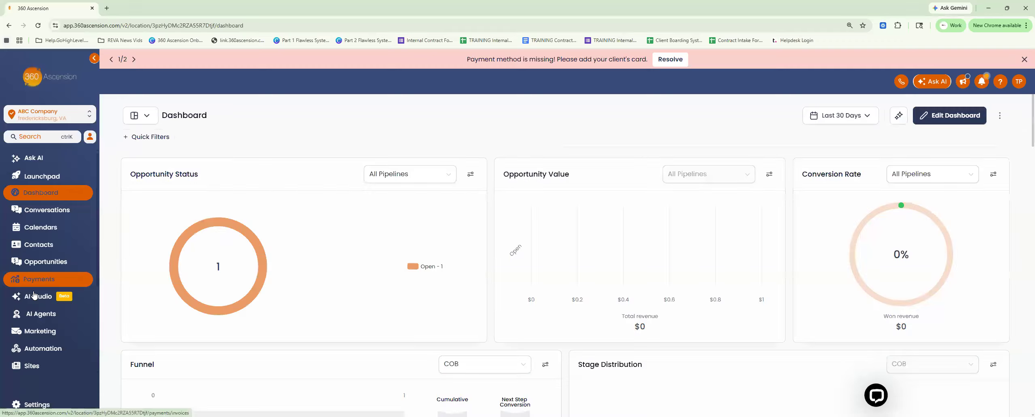
left_click(44, 333)
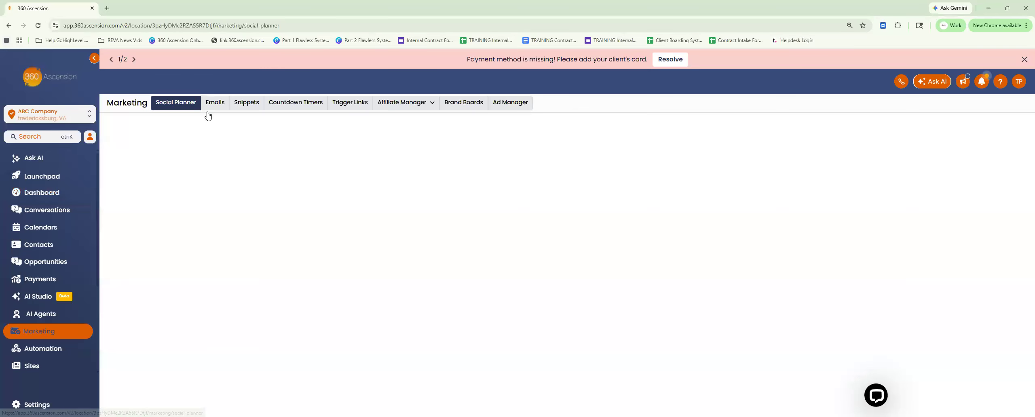
left_click(216, 104)
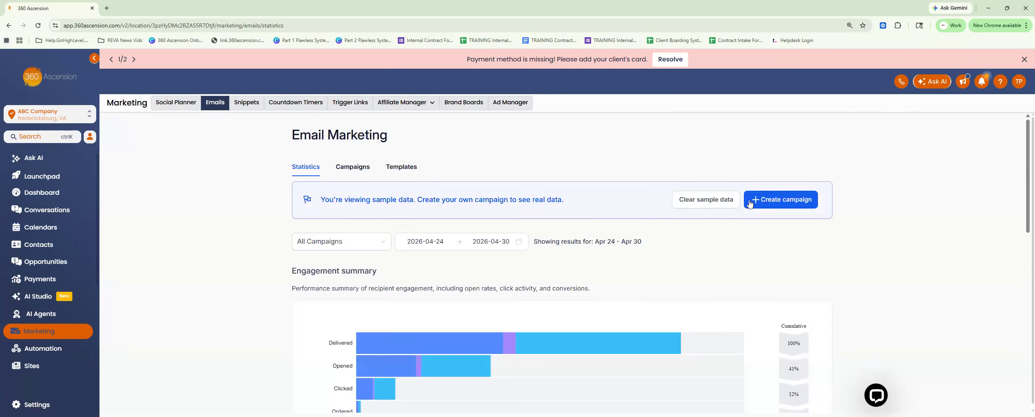
left_click(398, 167)
left_click(807, 200)
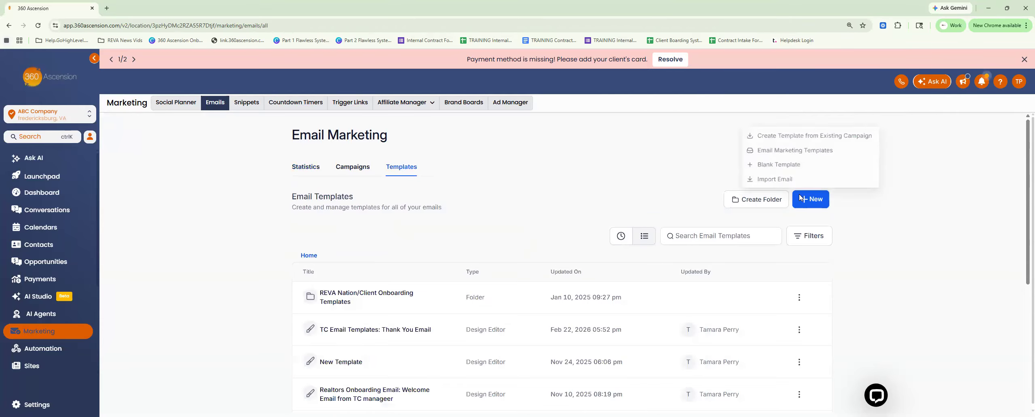
left_click(786, 164)
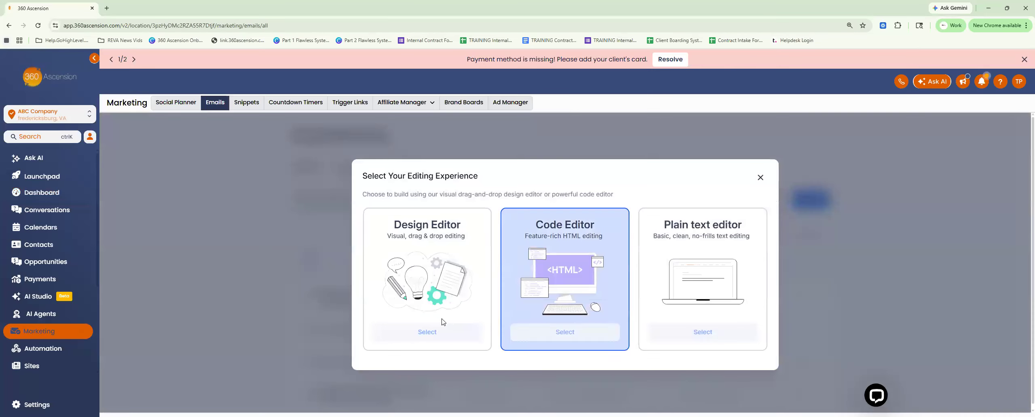
left_click(418, 333)
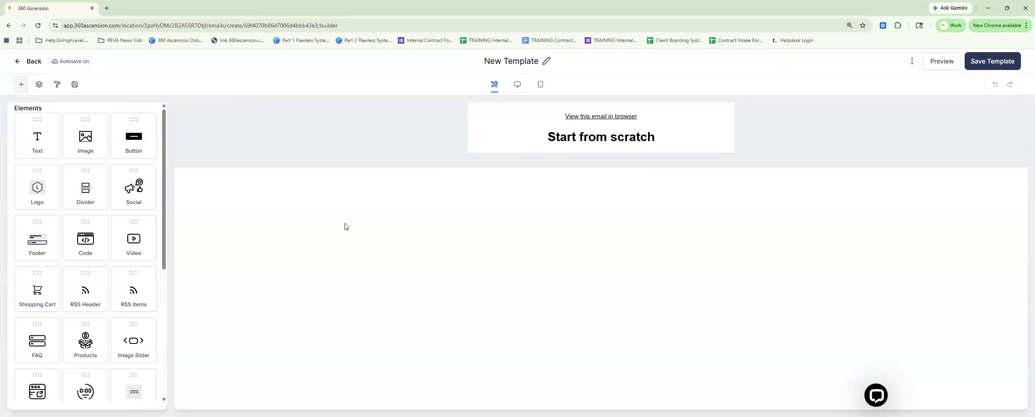
Add a Text element to the email template below the "View this email in browser" link
mouse_move(43, 141)
left_mouse_down()
mouse_move(503, 252)
mouse_move(522, 259)
mouse_move(531, 283)
mouse_move(463, 311)
mouse_move(465, 302)
mouse_move(44, 146)
left_mouse_up()
scroll(86, 291, "down", 6)
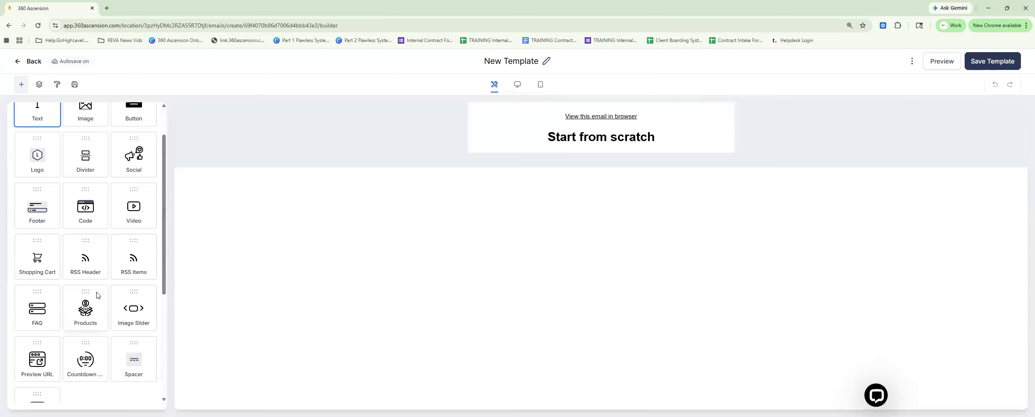
left_click(86, 280)
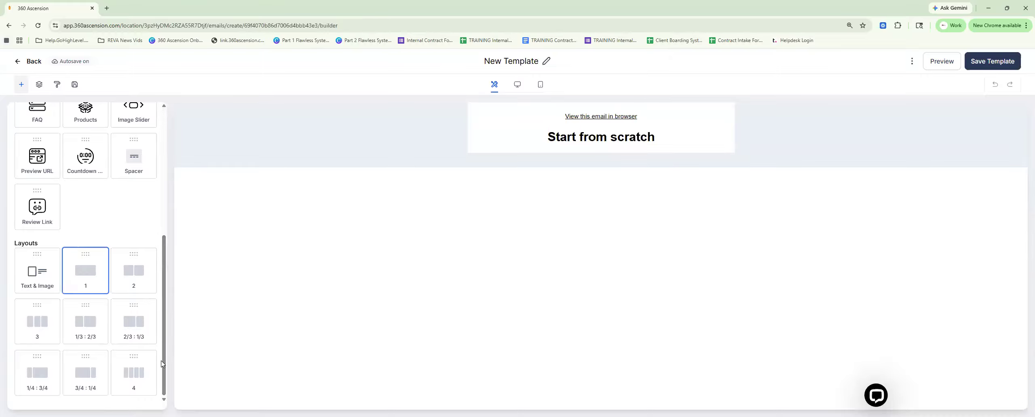
scroll(165, 243, "up", 6)
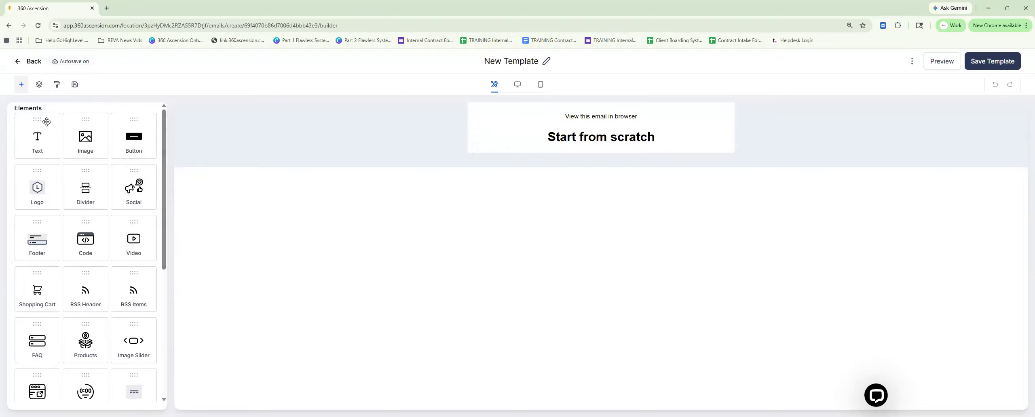
left_click_drag(33, 146, 696, 220)
left_click_drag(48, 142, 583, 134)
left_click(574, 163)
left_click(573, 150)
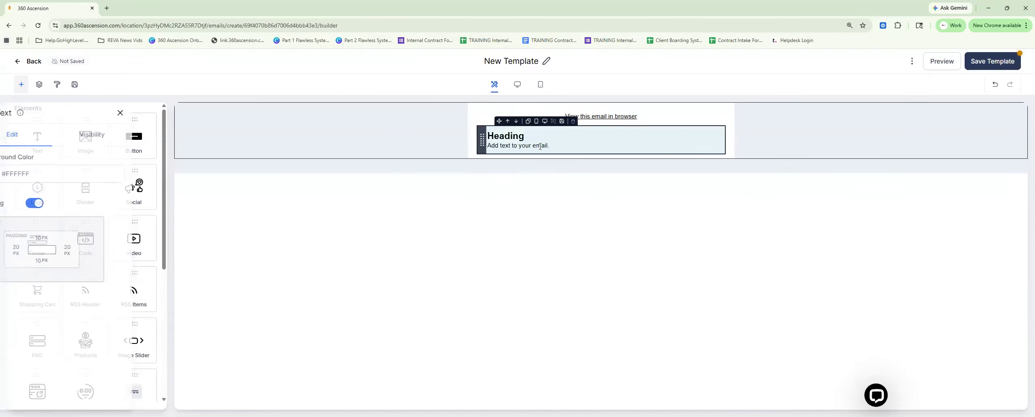
Set the font size of the text element's heading to 60px
left_click_drag(488, 135, 525, 138)
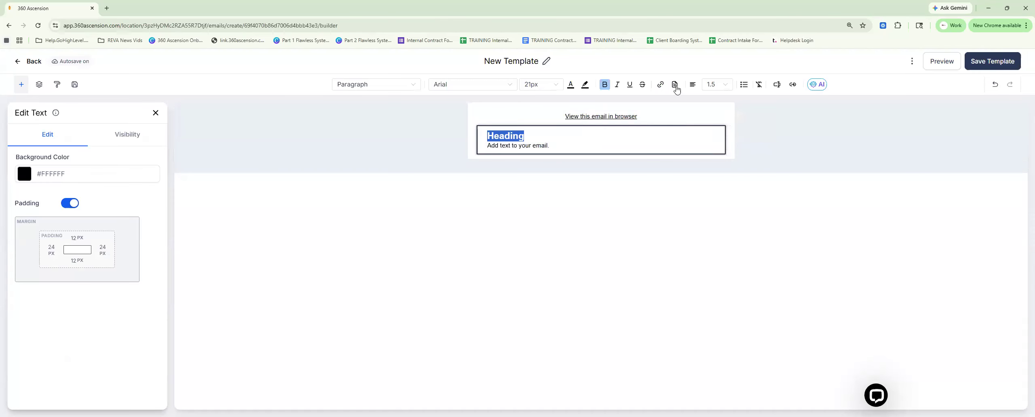
left_click(557, 86)
scroll(542, 178, "down", 3)
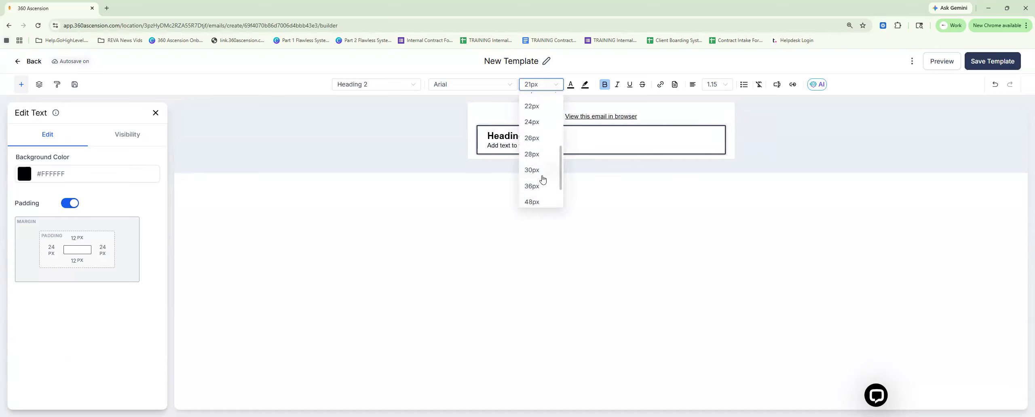
scroll(543, 203, "down", 2)
left_click(541, 183)
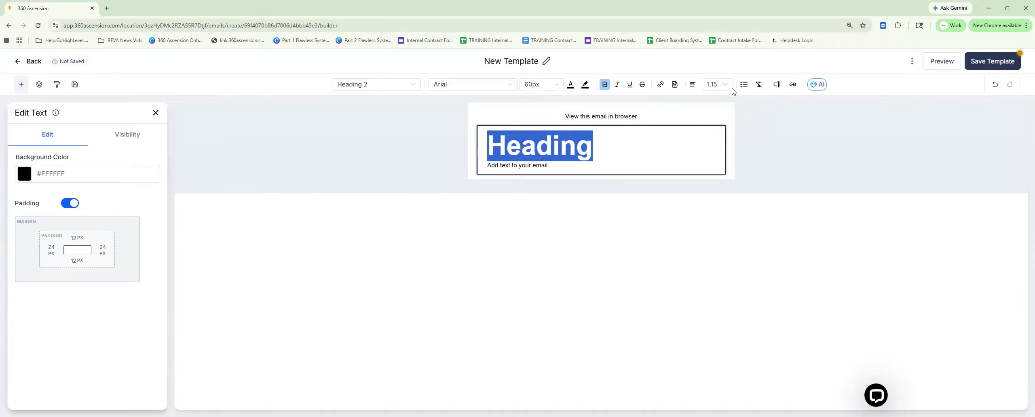
Replace the heading text with the Webinar Date and Time custom value
left_click(776, 87)
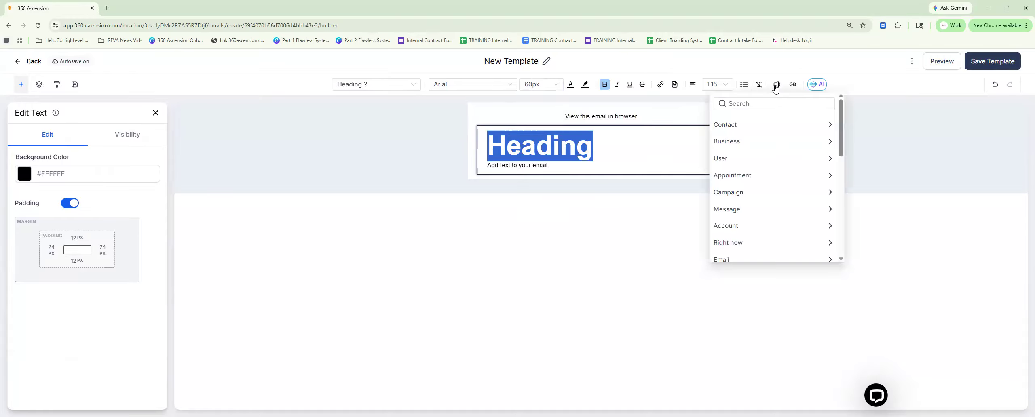
scroll(752, 141, "down", 3)
scroll(753, 141, "down", 5)
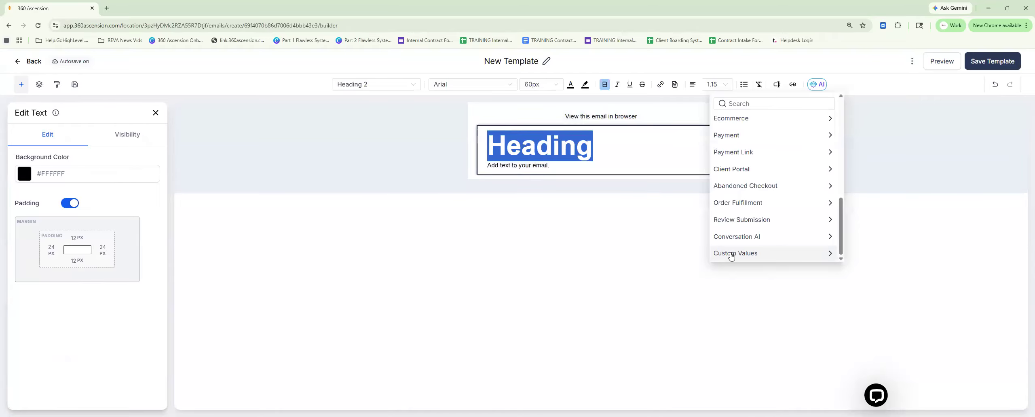
left_click(731, 254)
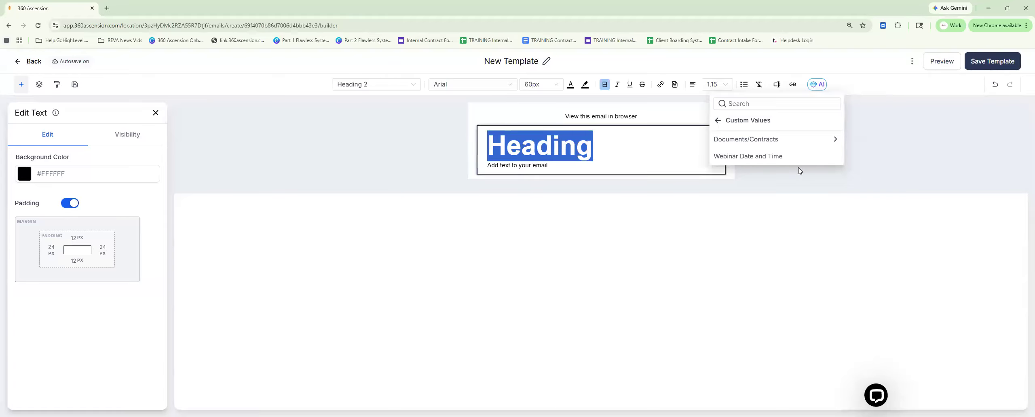
left_click(754, 157)
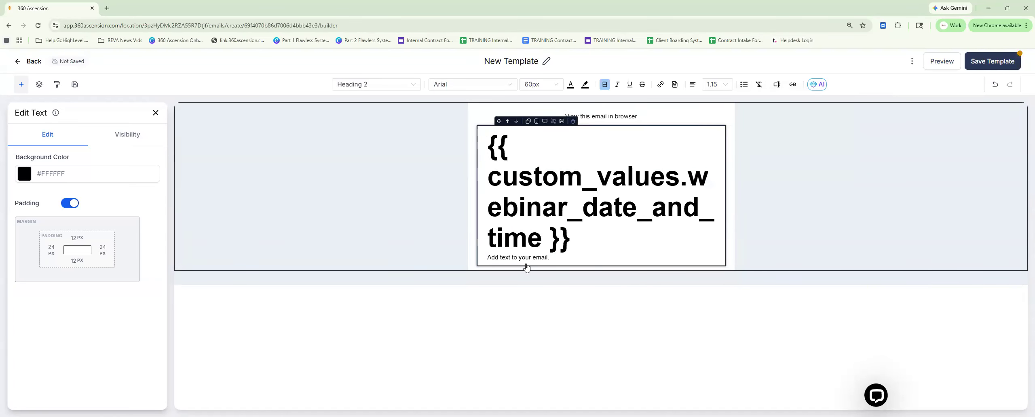
Delete the "Add text to your email." line, preview the email on desktop, and return to the email builder
left_click_drag(549, 259, 480, 264)
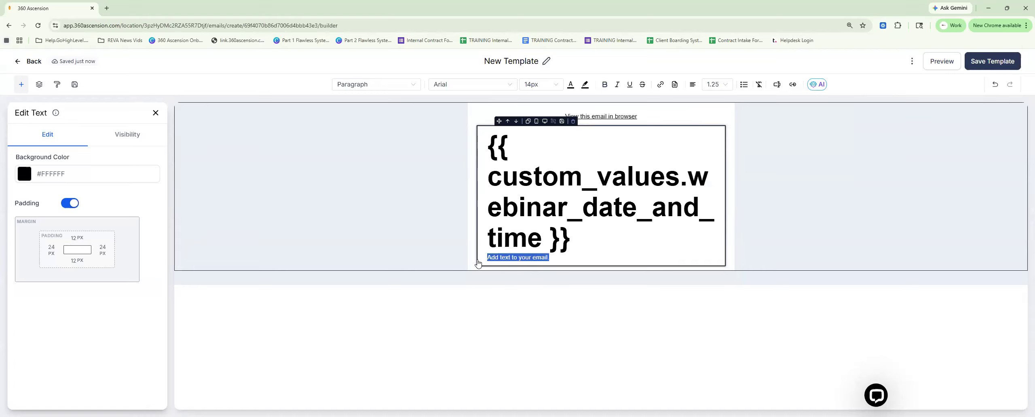
key("BackSpace")
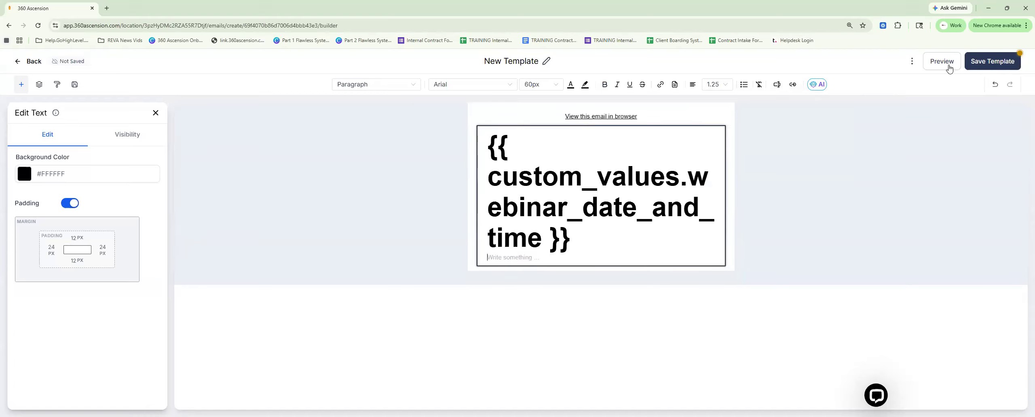
left_click(942, 61)
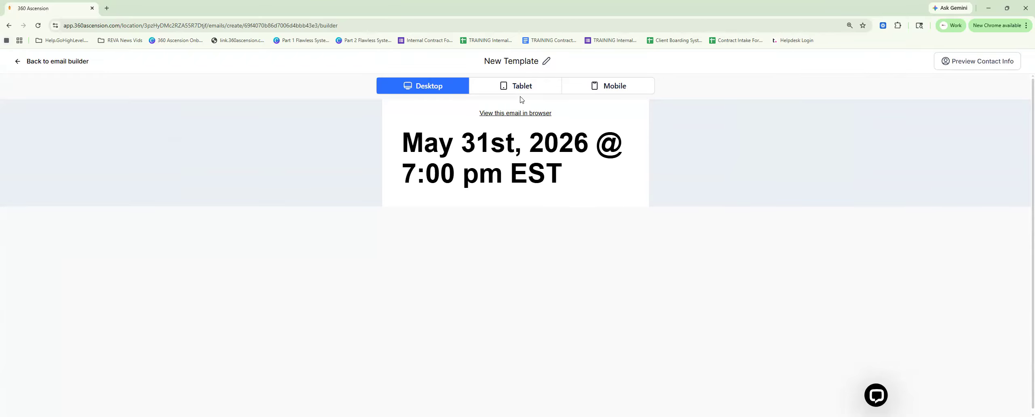
left_click(59, 64)
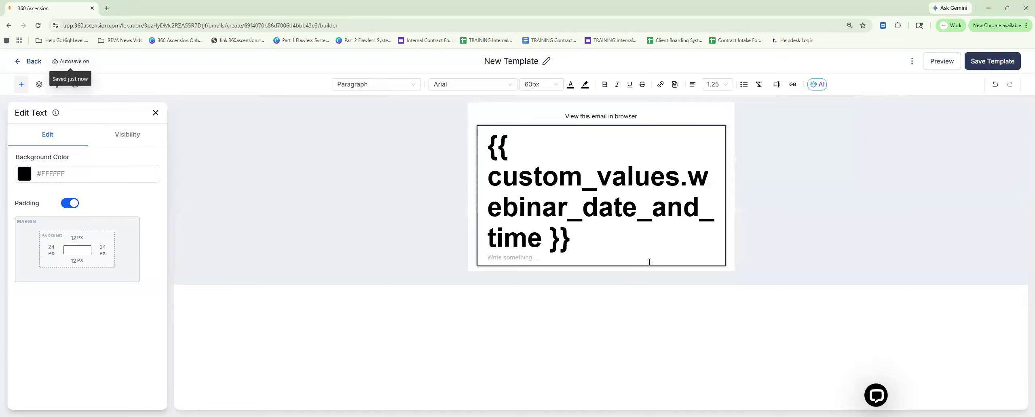
Reduce the custom value heading's font size to 36px and preview the email again
left_click(595, 211)
double_click(548, 220)
triple_click(548, 220)
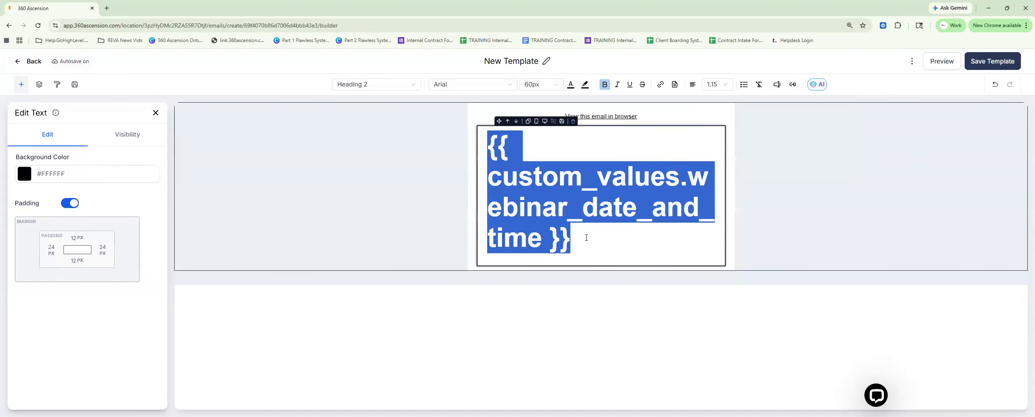
left_click(561, 89)
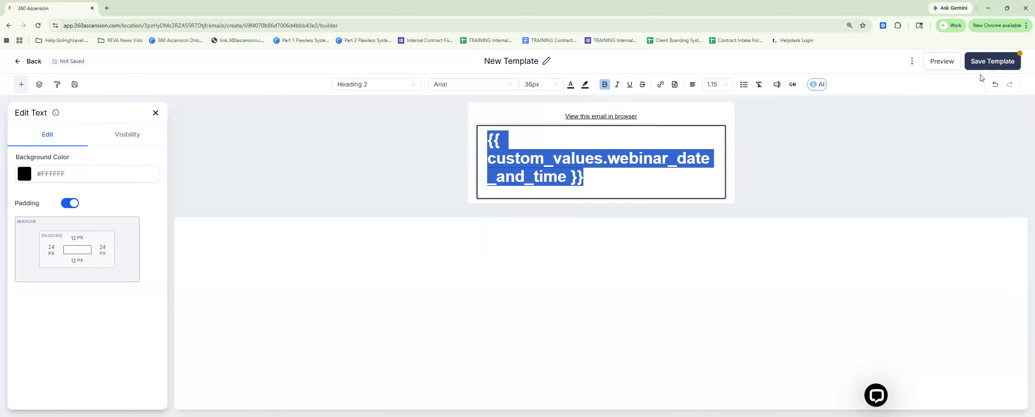
left_click(941, 61)
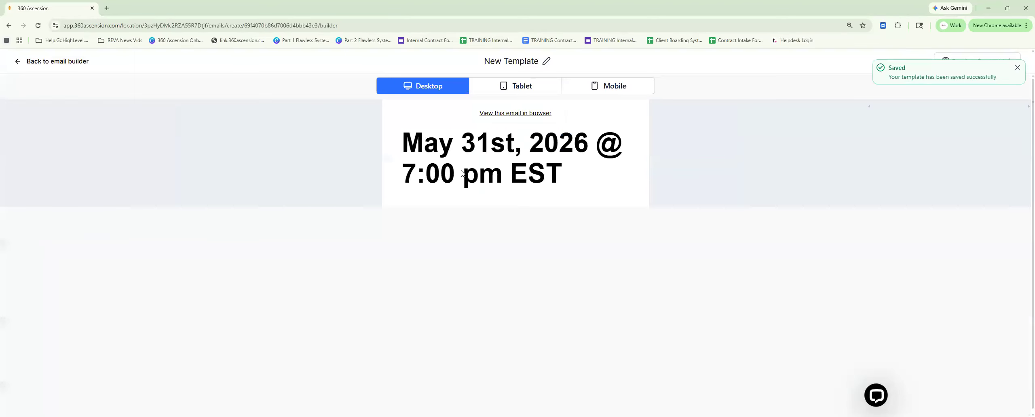